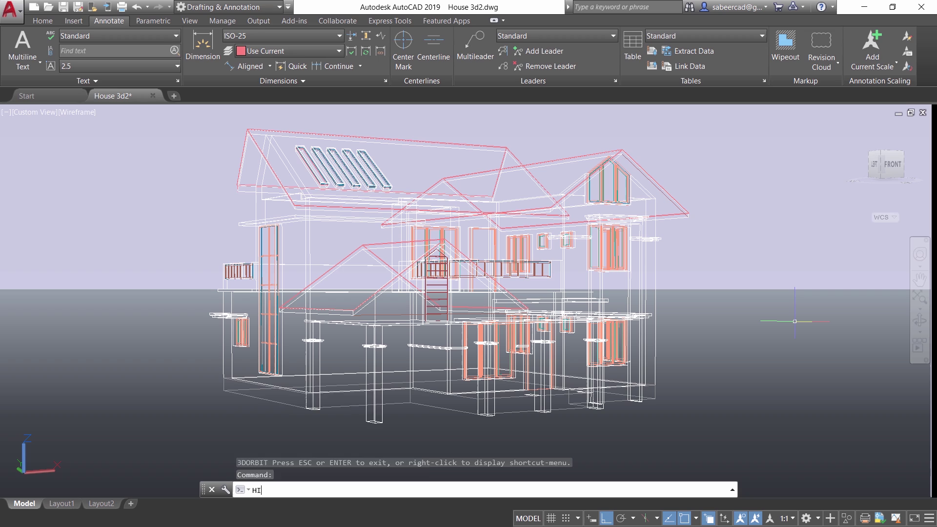
# - Run HIDE (HI) so the house model shows with hidden lines removed
pyautogui.press('Return')
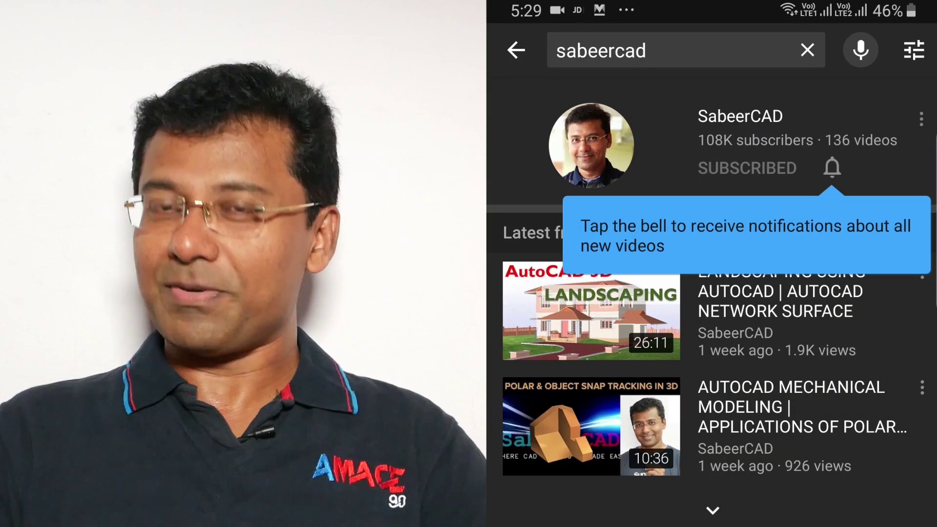
# - Open the bell menu with All, Personalised and None for the subscribed CAD channel
pyautogui.click(833, 168)
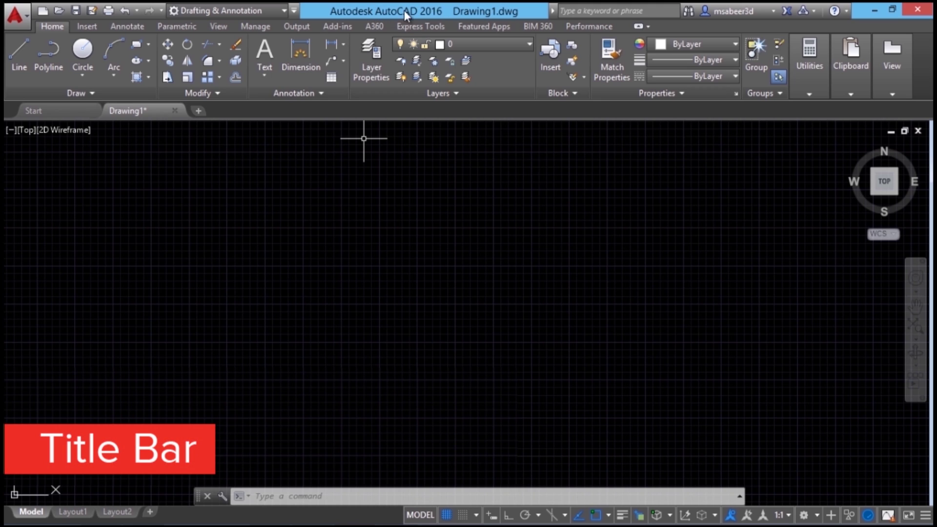
# - Search 'trim' in the InfoCenter box to bring up Help's To Trim an Object results
pyautogui.click(634, 131)
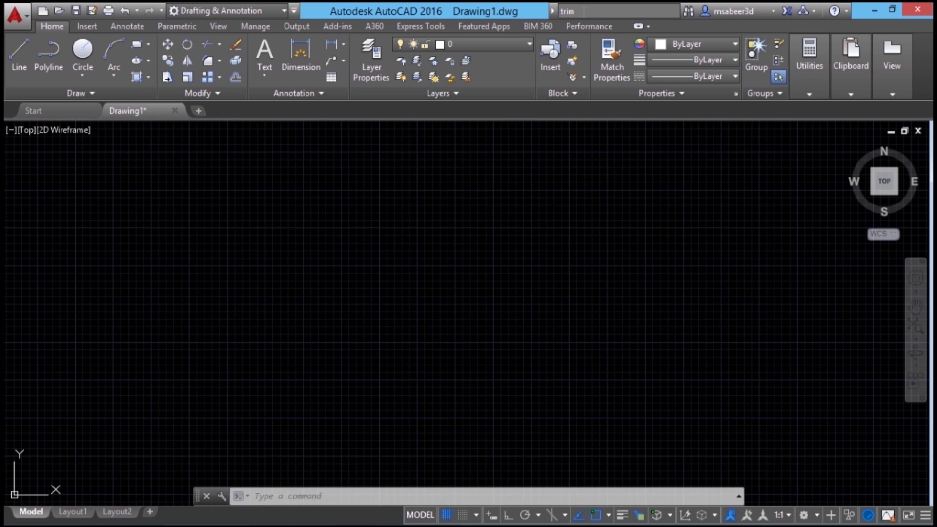
pyautogui.press('Return')
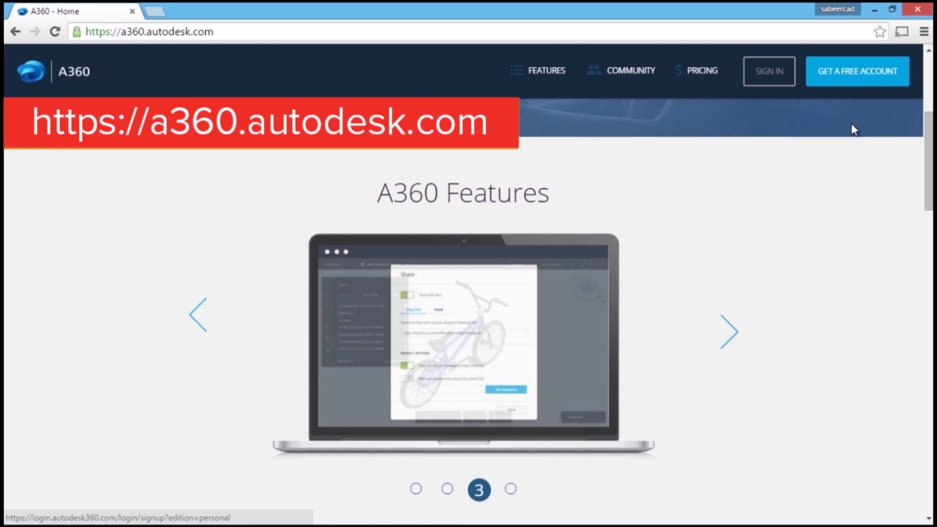
# - Scroll the A360 home page past the features carousel to the mobile apps section
pyautogui.scroll(-2, 808, 276)
pyautogui.scroll(-10, 453, 323)
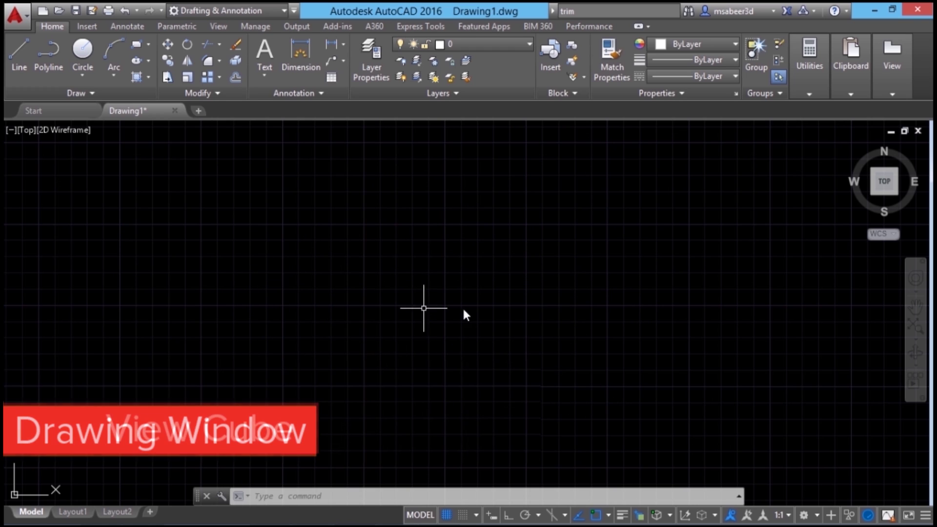
pyautogui.moveTo(900, 197)
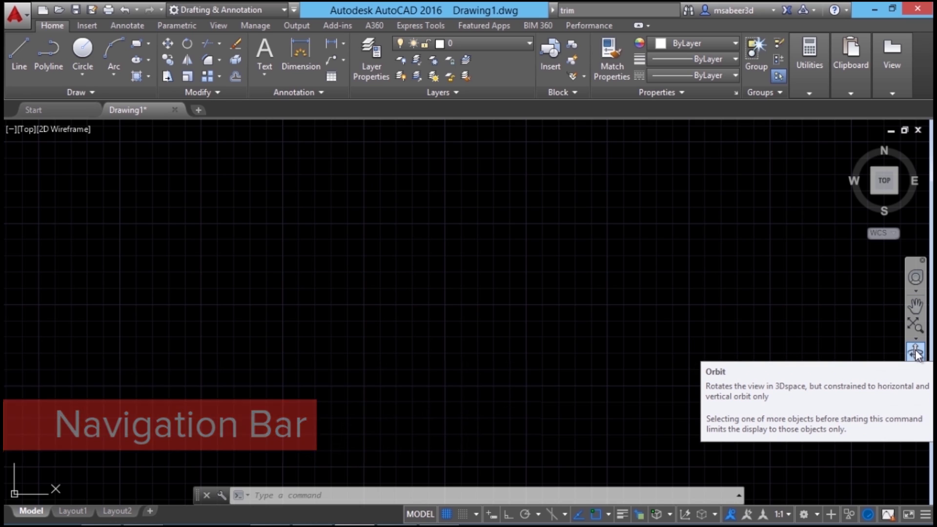
# - Draw a Center, Radius circle near the middle of the blank drawing
pyautogui.click(370, 262)
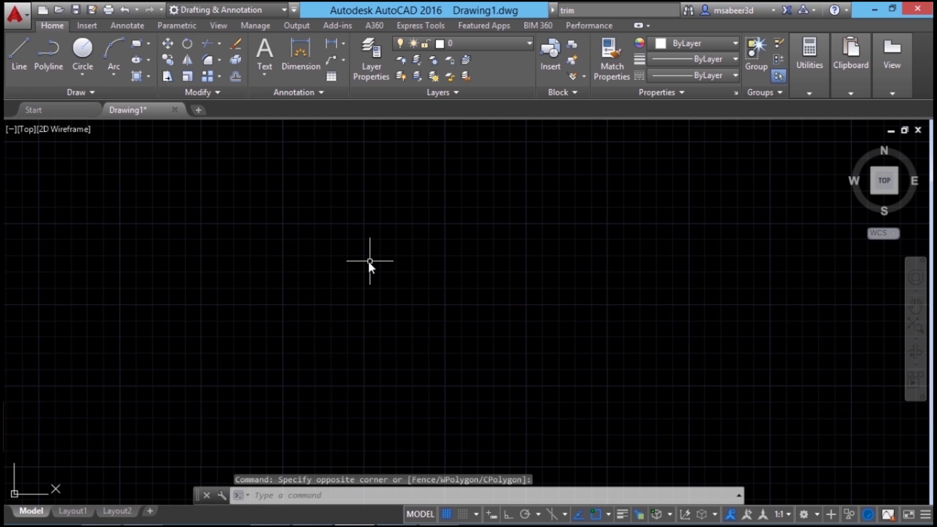
pyautogui.click(82, 76)
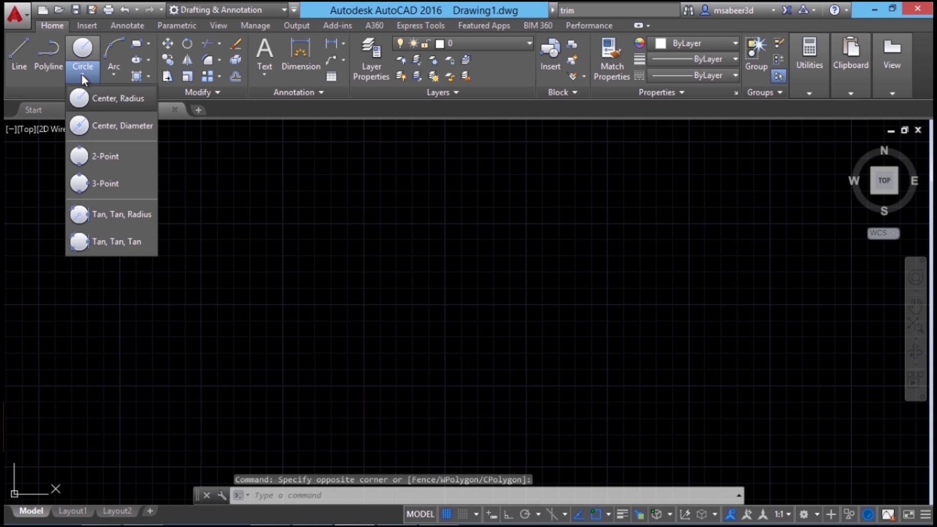
pyautogui.click(106, 100)
pyautogui.click(417, 310)
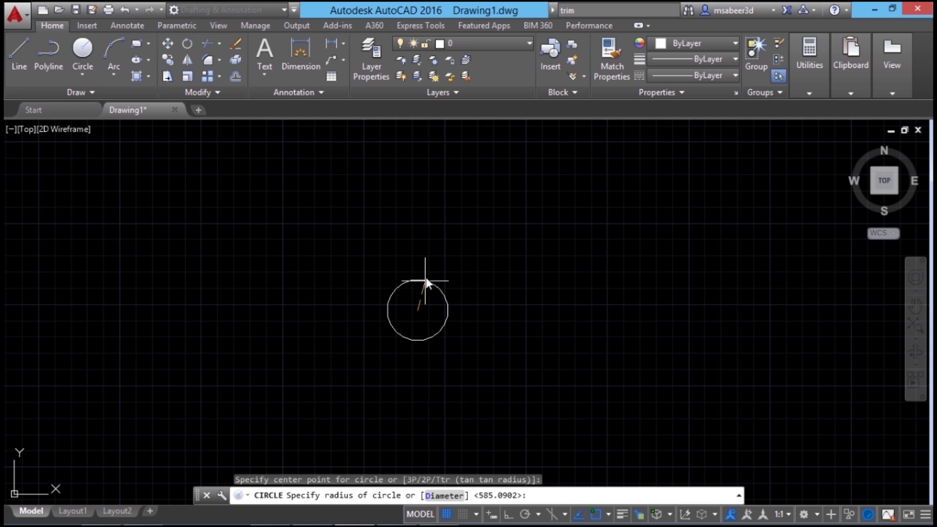
pyautogui.click(441, 245)
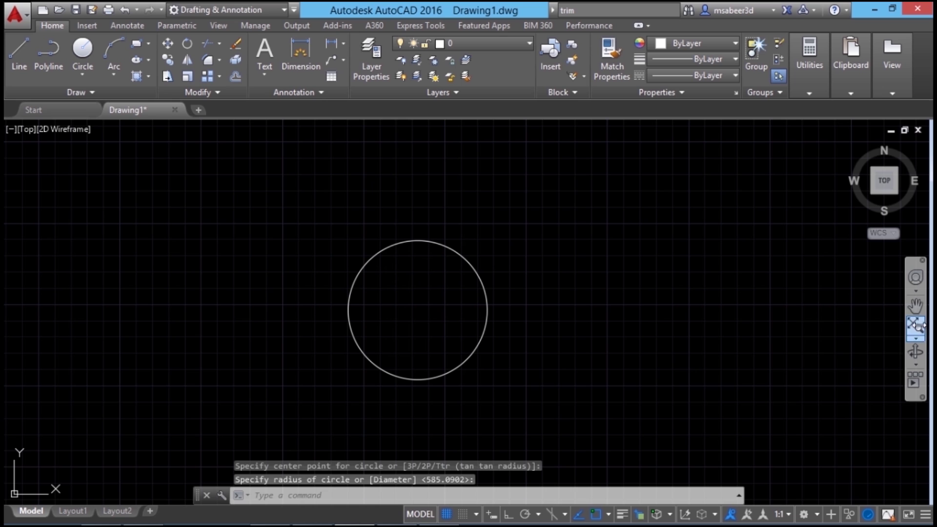
# - Pan the view slightly and zoom so the circle fills the drawing area
pyautogui.click(915, 305)
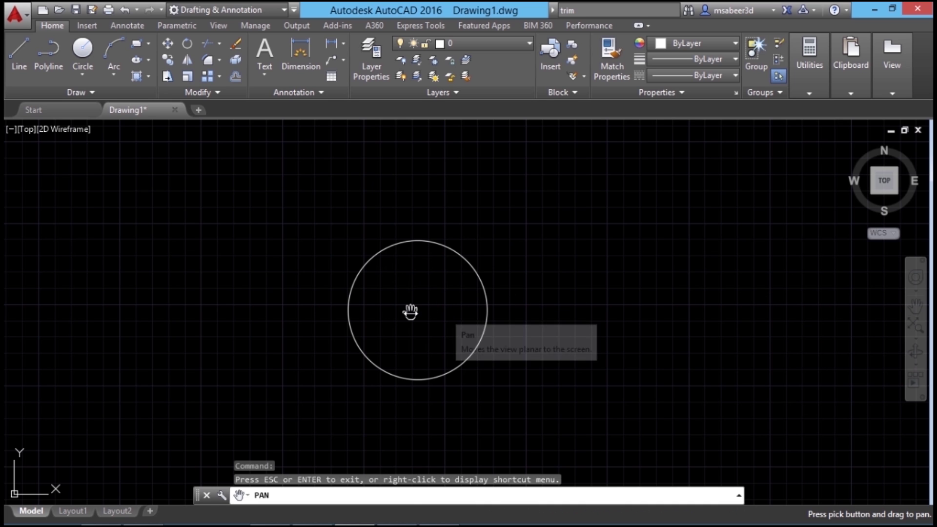
pyautogui.moveTo(412, 309)
pyautogui.mouseDown()
pyautogui.moveTo(615, 314)
pyautogui.moveTo(274, 306)
pyautogui.moveTo(538, 304)
pyautogui.moveTo(366, 303)
pyautogui.moveTo(418, 303)
pyautogui.mouseUp()
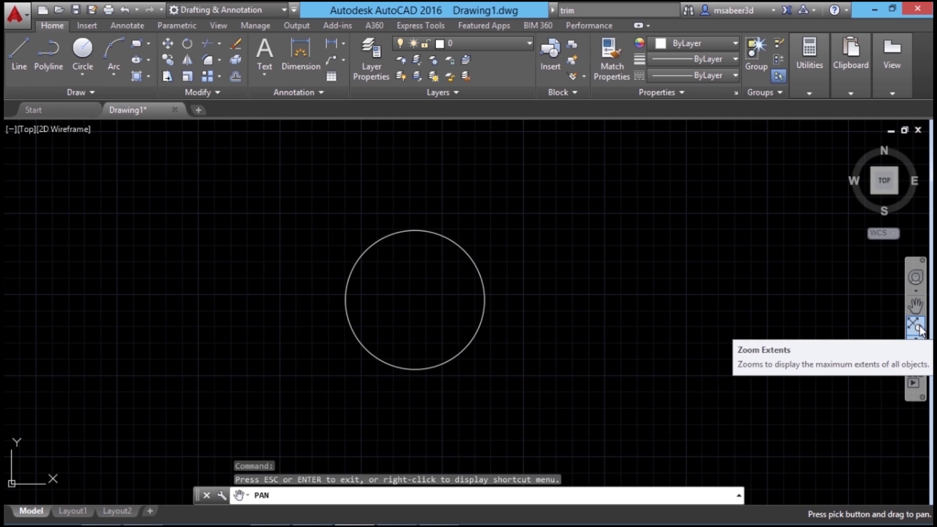
pyautogui.click(920, 328)
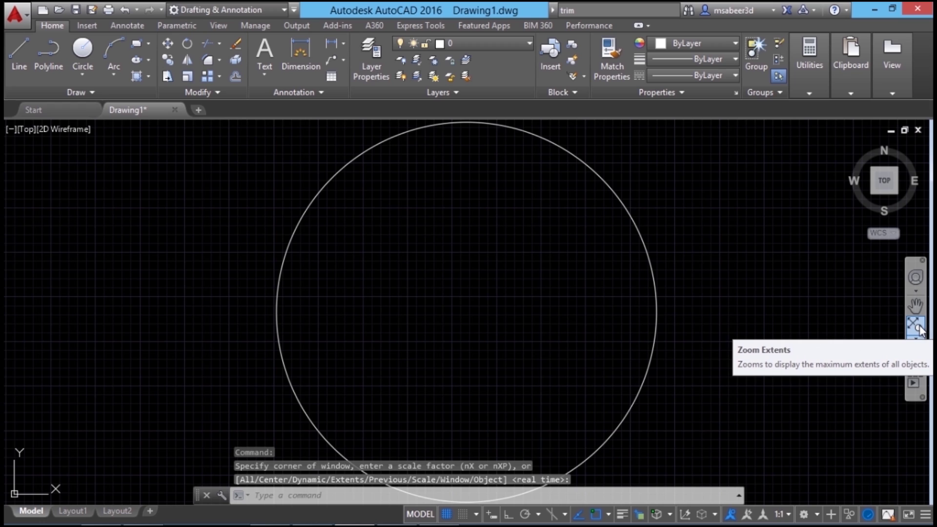
# - Zoom out with the wheel and fit the whole circle into the view
pyautogui.scroll(-4, 582, 303)
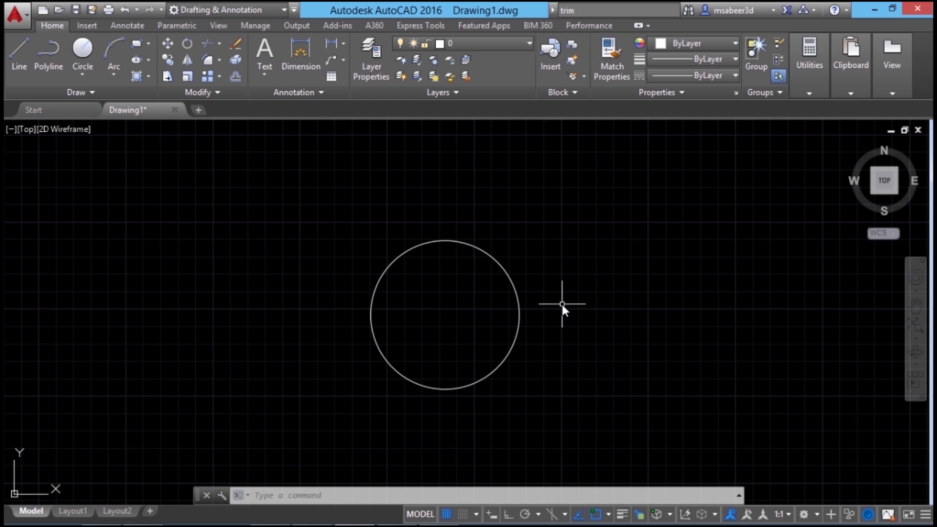
pyautogui.moveTo(587, 301)
pyautogui.mouseDown(button='middle')
pyautogui.moveTo(440, 288)
pyautogui.moveTo(637, 304)
pyautogui.moveTo(583, 307)
pyautogui.mouseUp(button='middle')
pyautogui.middleClick(585, 304)
pyautogui.middleClick(585, 303)
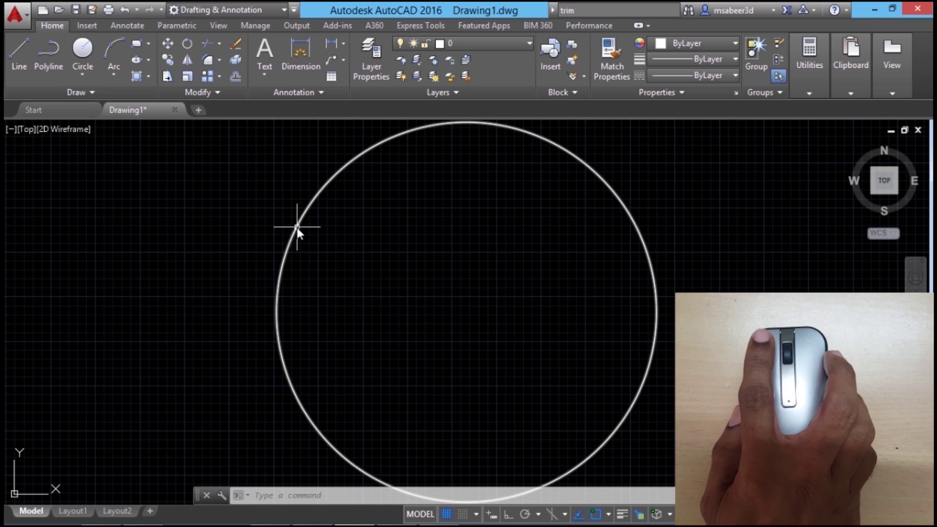
# - Select the circle and look through the canvas, ribbon and drawing-tab shortcut menus
pyautogui.click(297, 227)
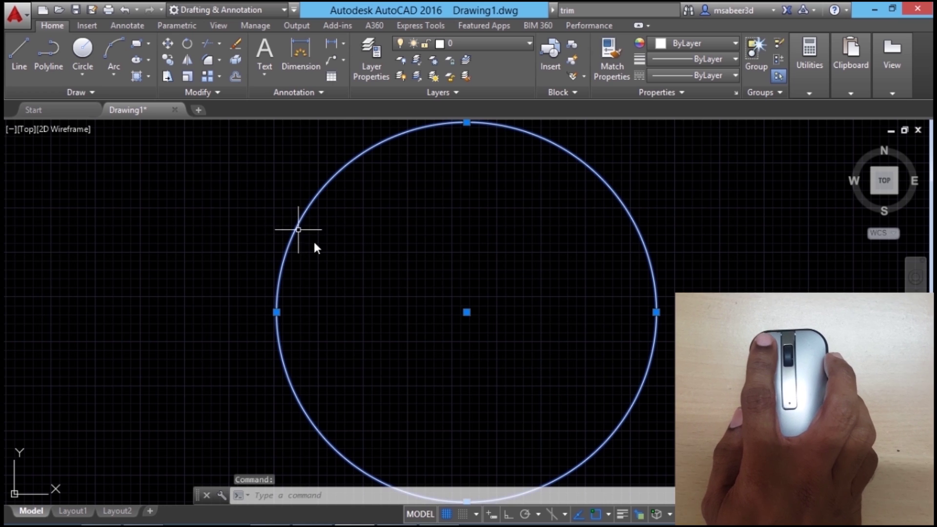
pyautogui.click(544, 290)
pyautogui.rightClick(698, 180)
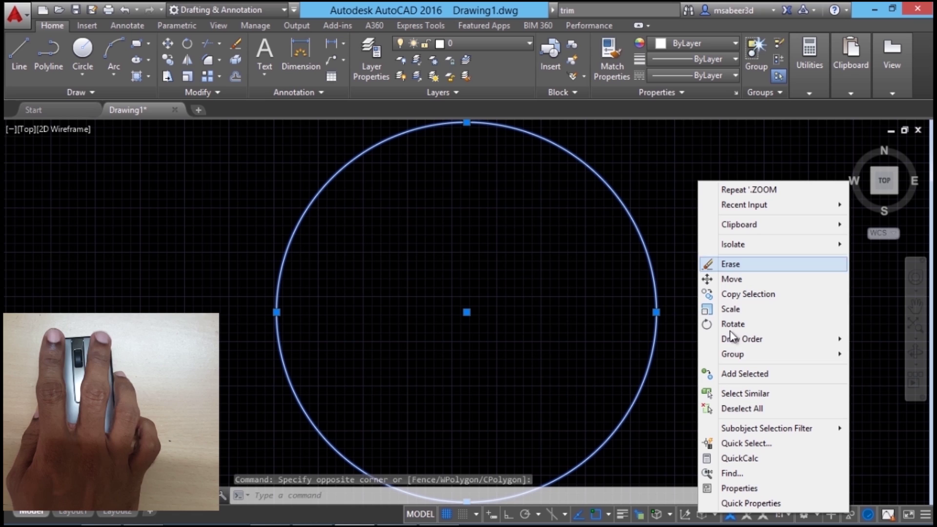
pyautogui.rightClick(670, 192)
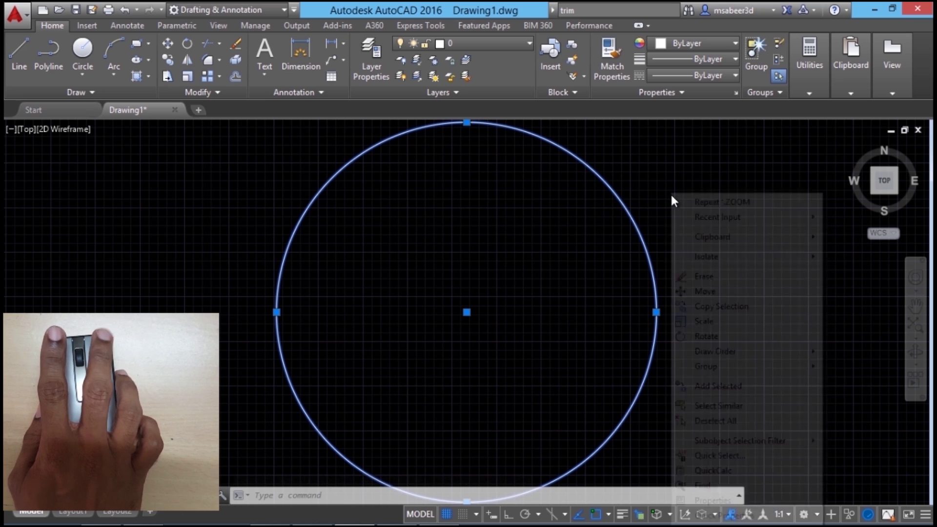
pyautogui.rightClick(505, 74)
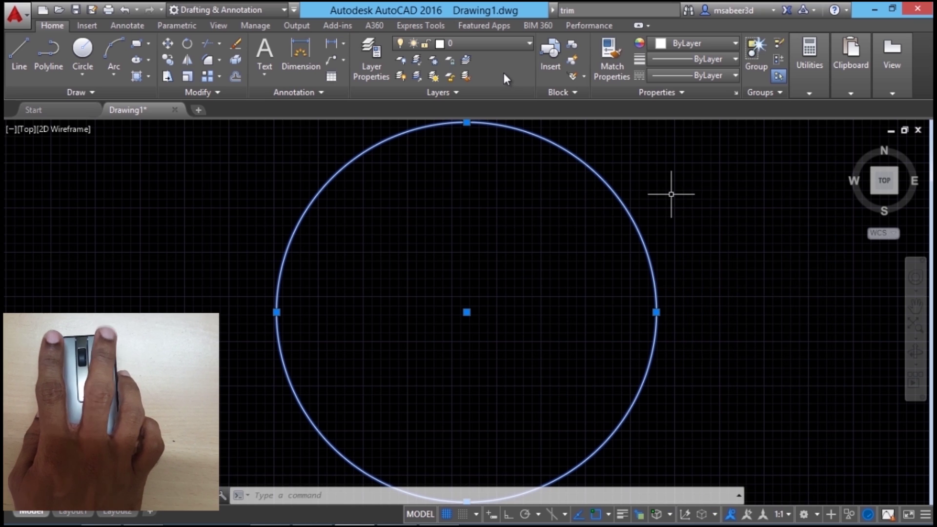
pyautogui.rightClick(504, 72)
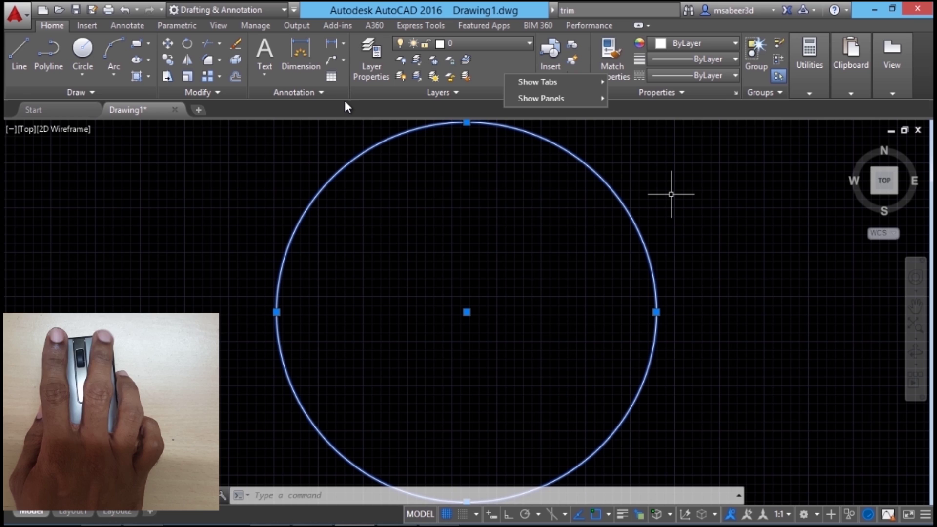
pyautogui.rightClick(333, 108)
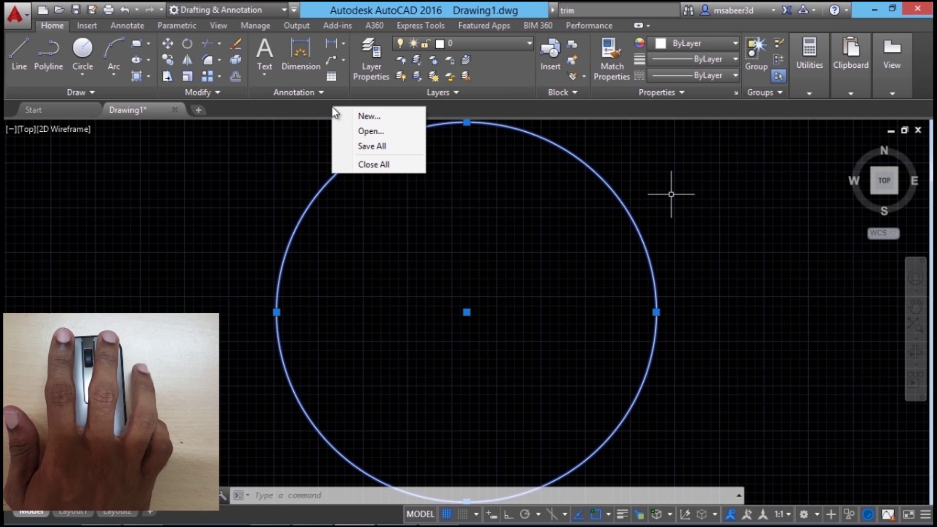
pyautogui.click(256, 177)
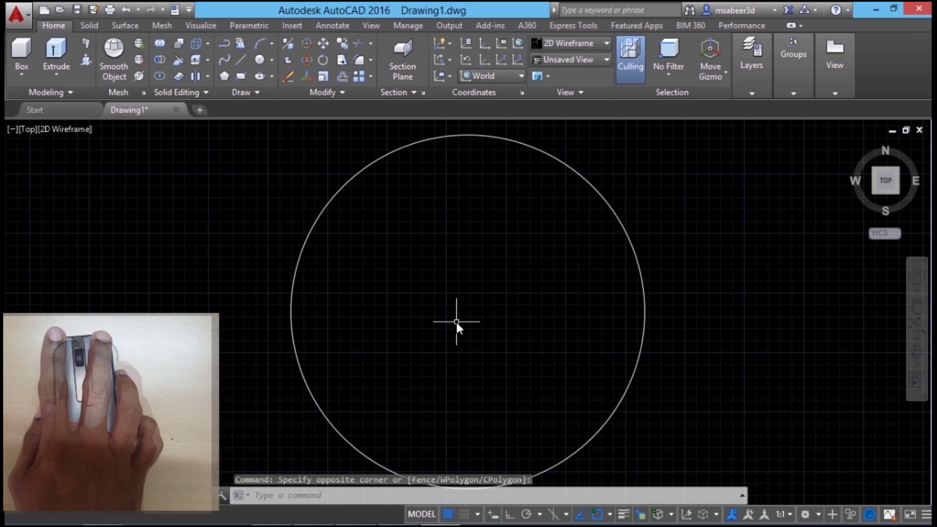
# - Zoom in and out with the wheel, then use Zoom Extents to fit the circle
pyautogui.scroll(-4, 456, 322)
pyautogui.scroll(8, 456, 324)
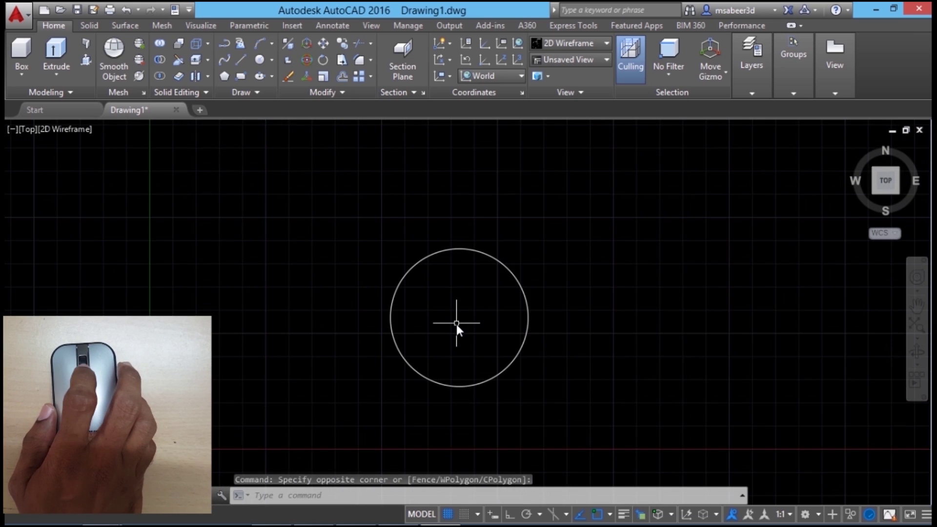
pyautogui.scroll(3, 455, 317)
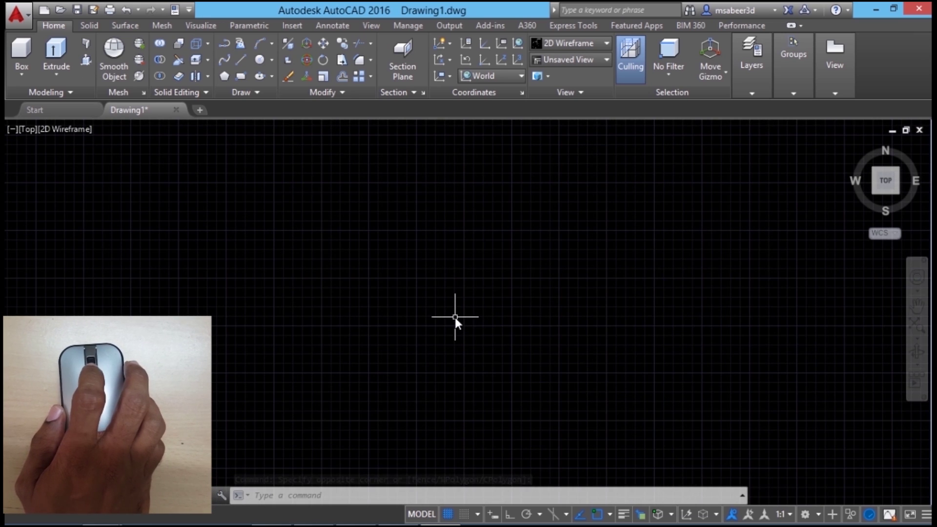
pyautogui.scroll(-5, 454, 318)
pyautogui.scroll(-2, 451, 331)
pyautogui.scroll(6, 452, 331)
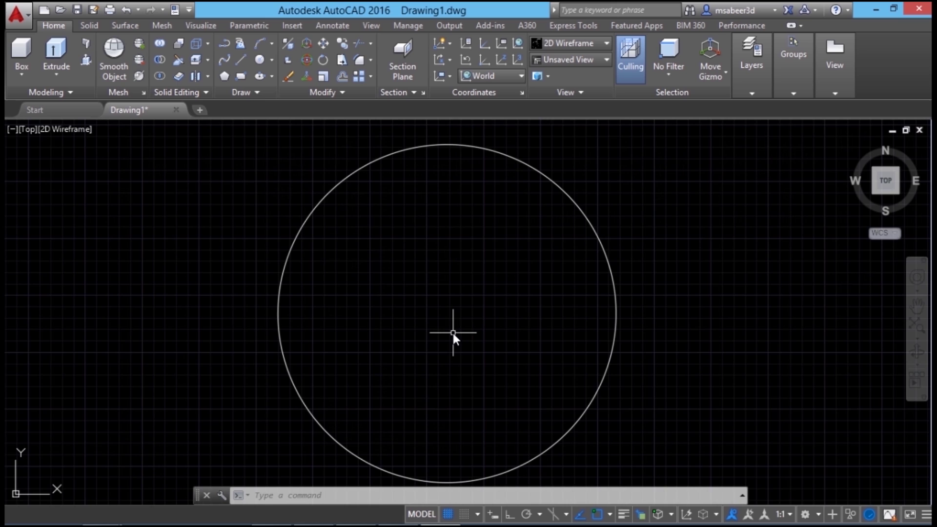
pyautogui.click(917, 326)
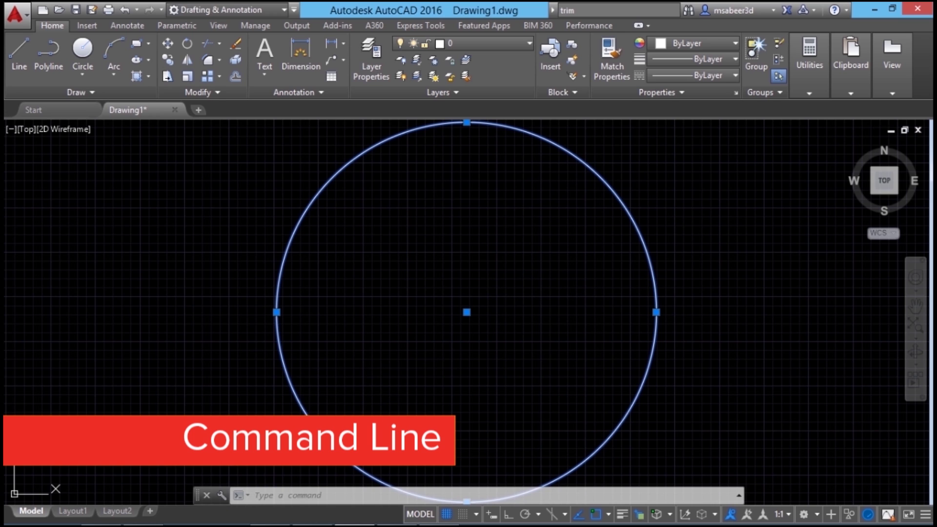
pyautogui.click(206, 496)
pyautogui.click(537, 281)
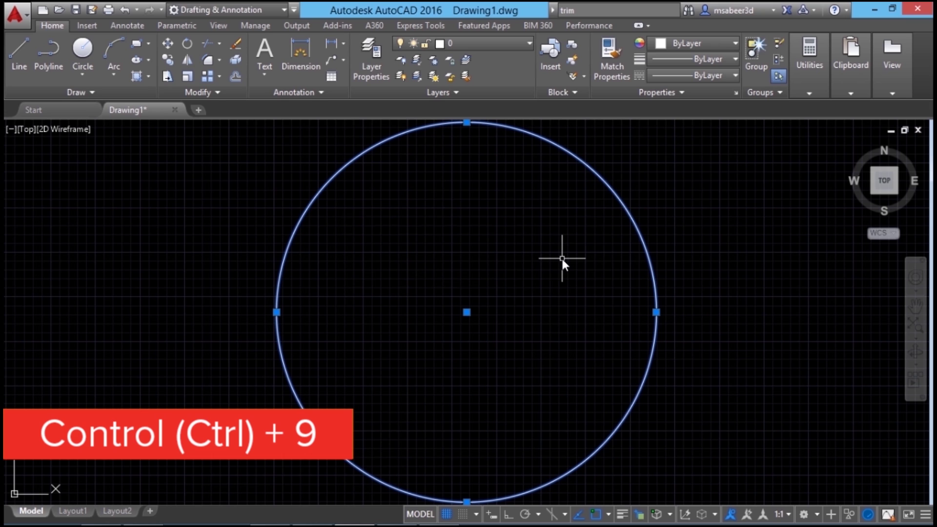
pyautogui.hotkey('ctrl', '9')
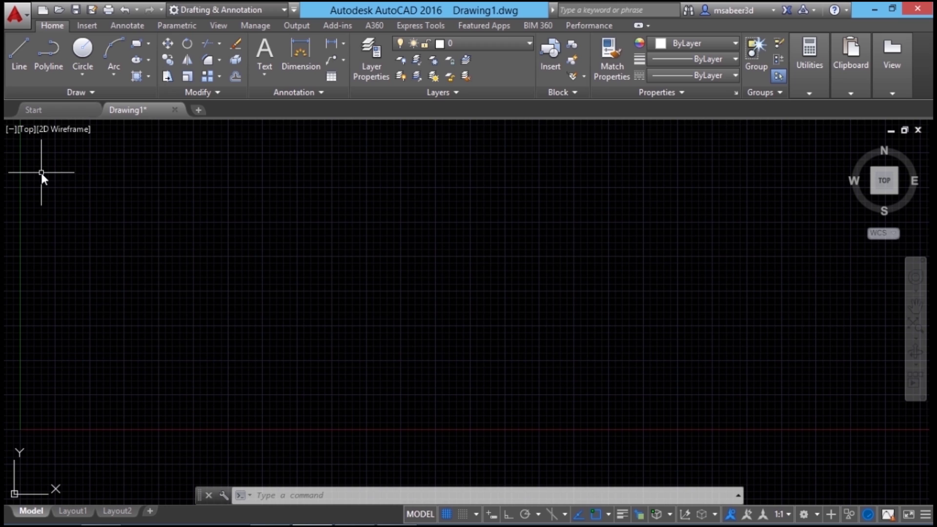
pyautogui.click(10, 130)
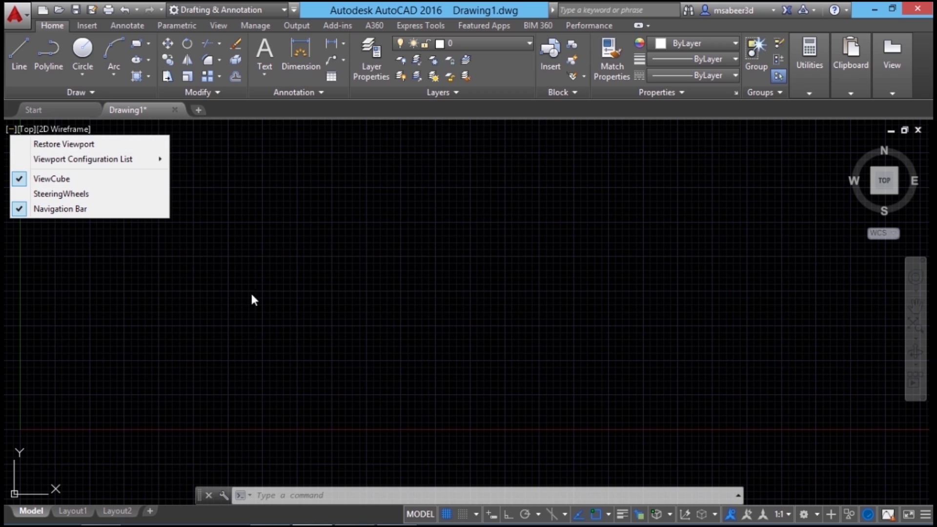
pyautogui.click(24, 129)
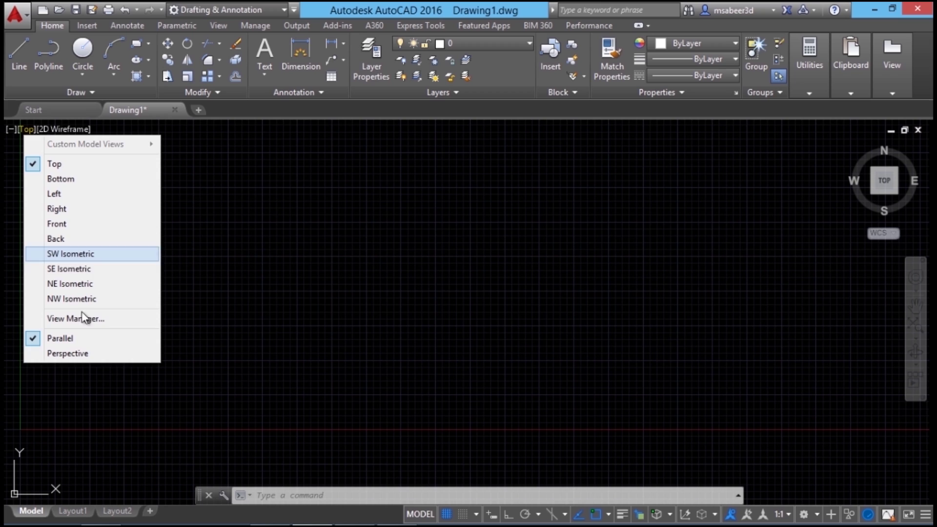
pyautogui.click(56, 130)
pyautogui.click(58, 127)
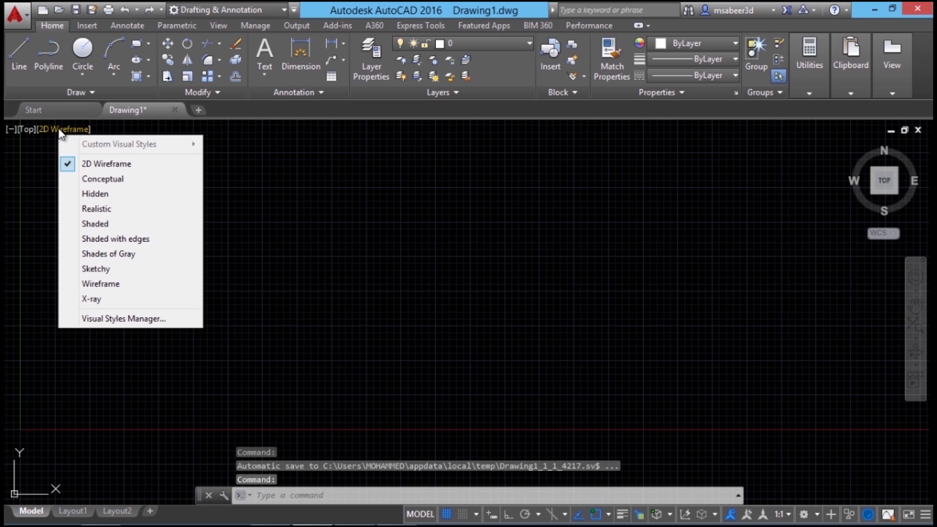
pyautogui.click(186, 292)
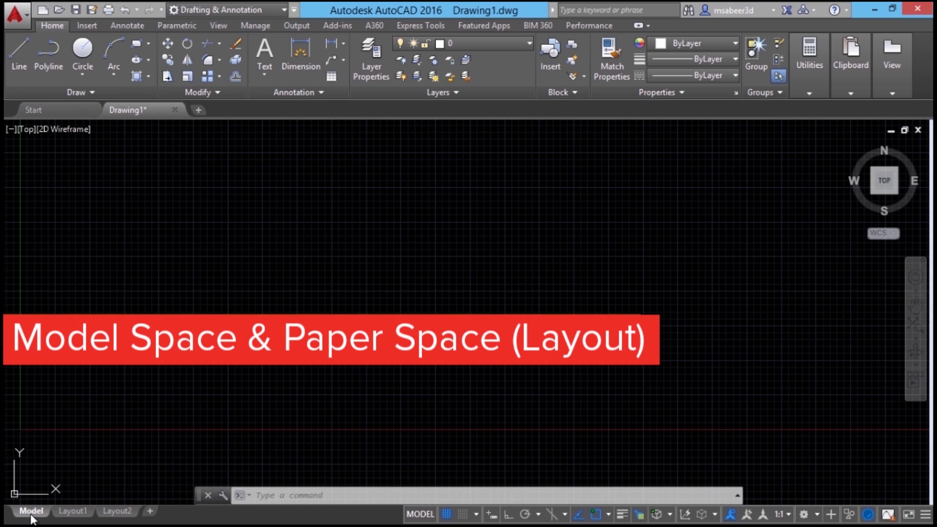
pyautogui.moveTo(133, 519)
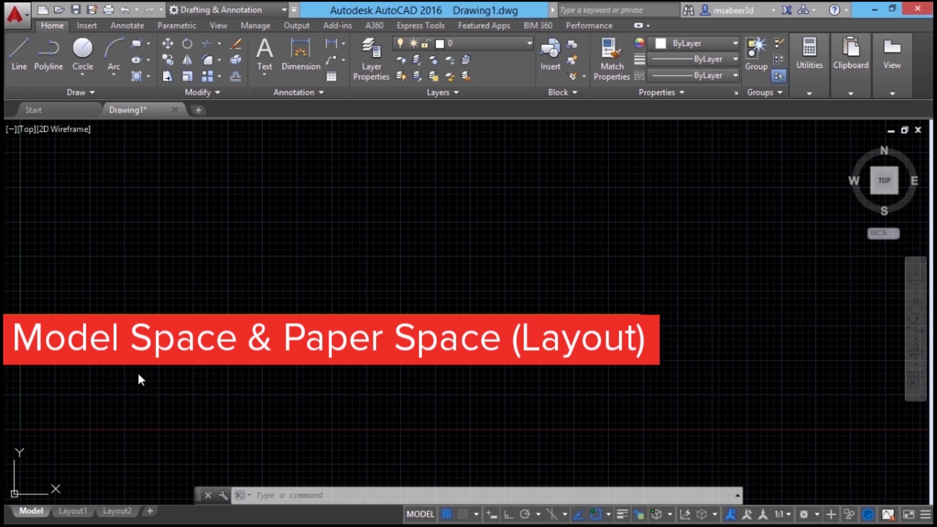
pyautogui.moveTo(83, 512)
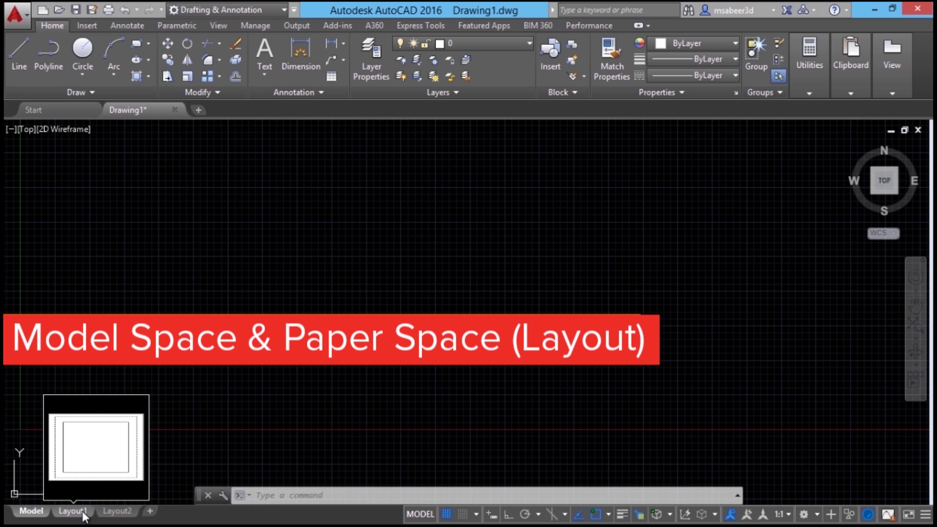
pyautogui.click(73, 511)
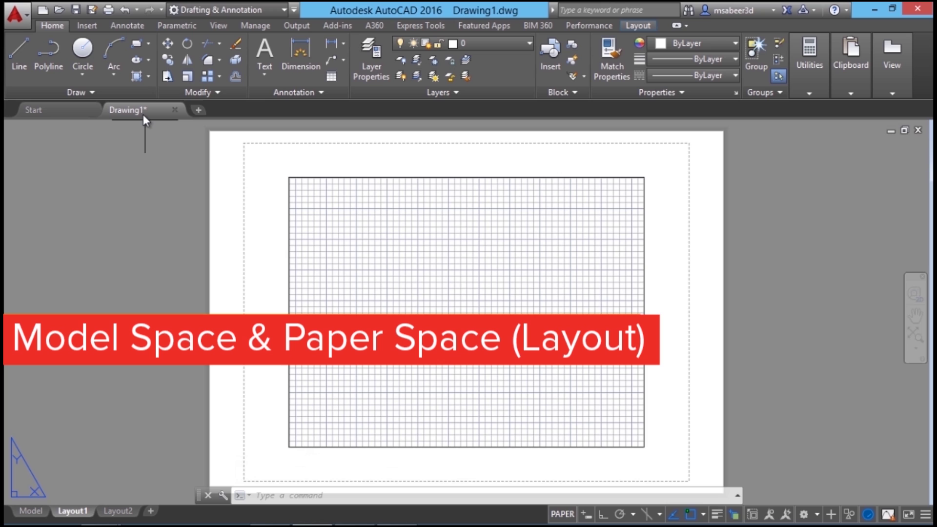
pyautogui.moveTo(143, 115)
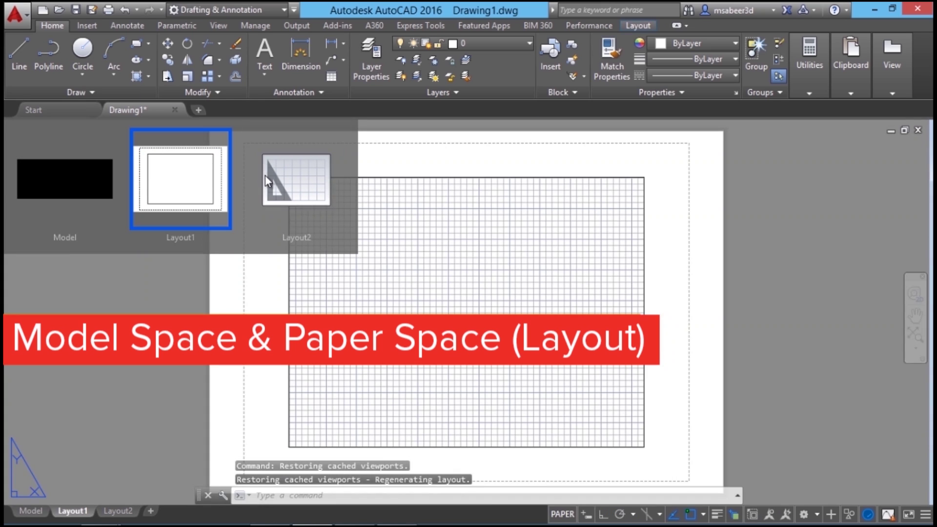
pyautogui.moveTo(289, 180)
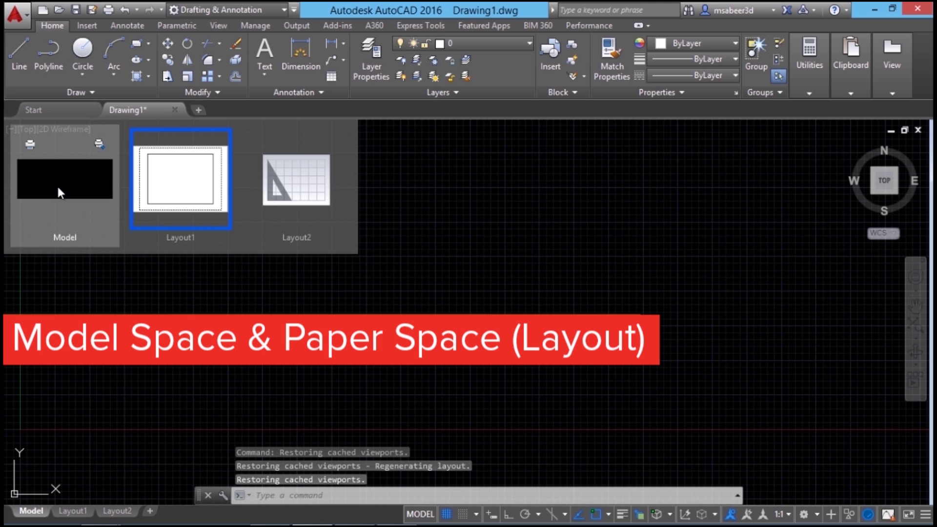
pyautogui.click(58, 190)
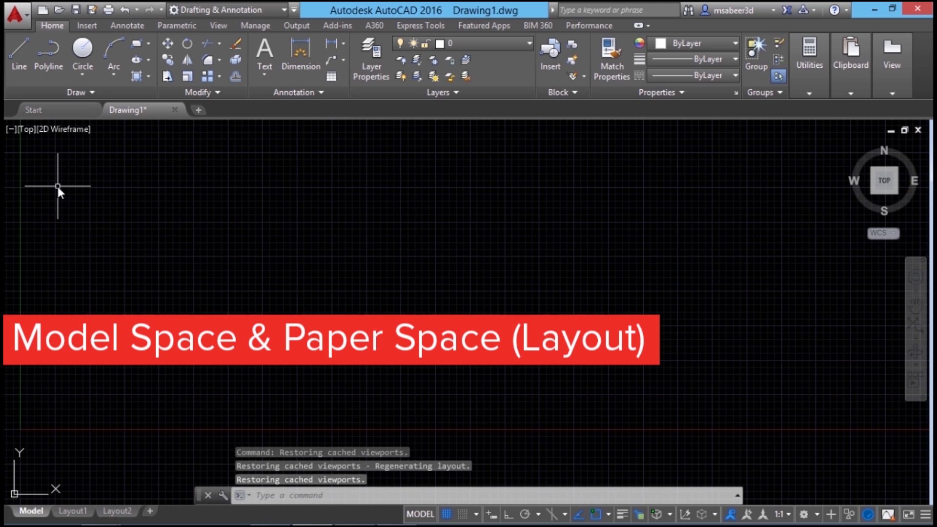
# - On the View tab, toggle the UCS icon off and on, toggle the ViewCube, and hide Layout Tabs
pyautogui.click(221, 24)
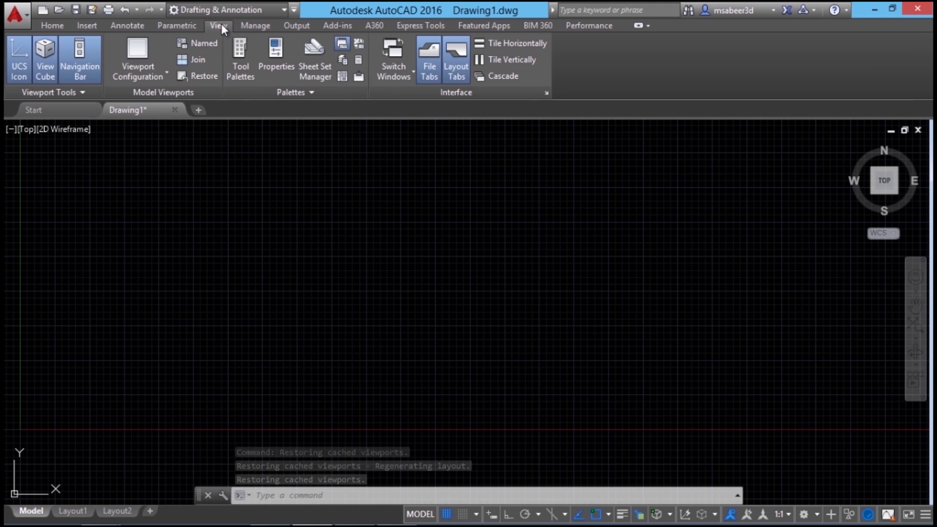
pyautogui.click(17, 68)
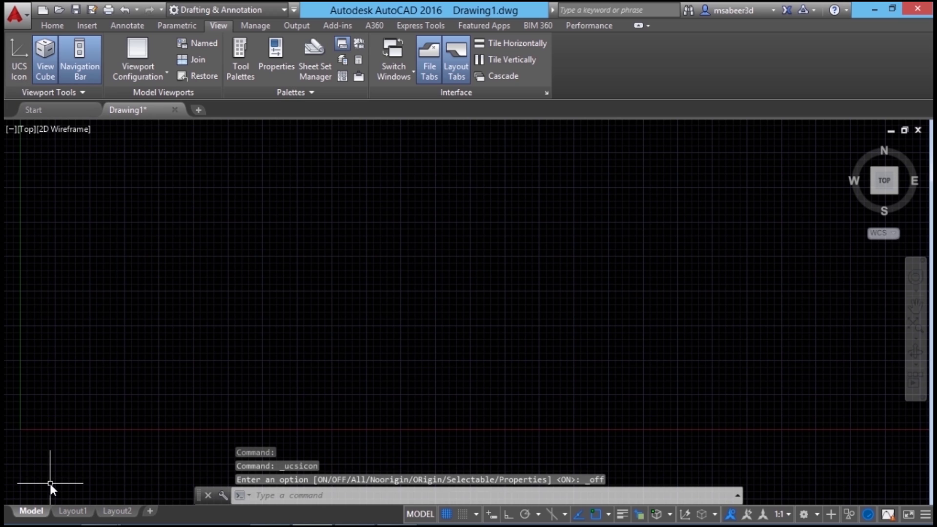
pyautogui.click(12, 63)
pyautogui.click(45, 71)
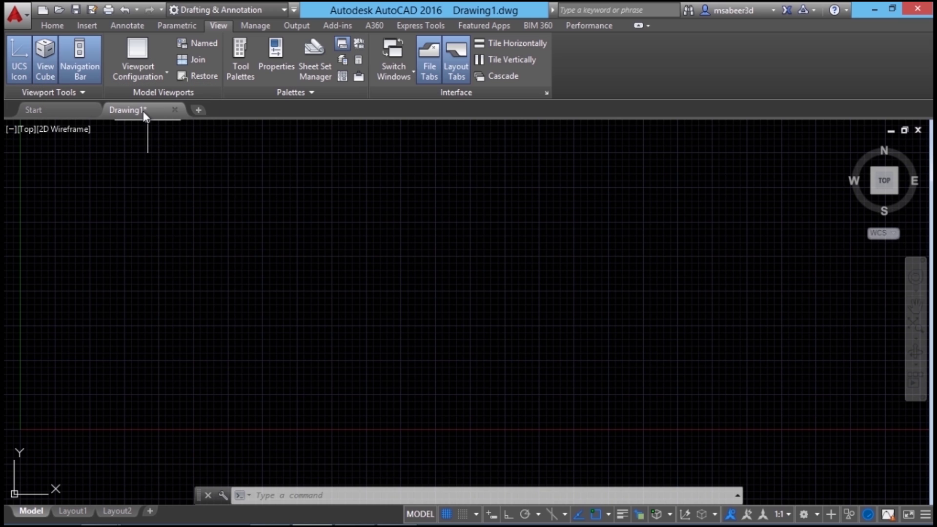
pyautogui.click(453, 76)
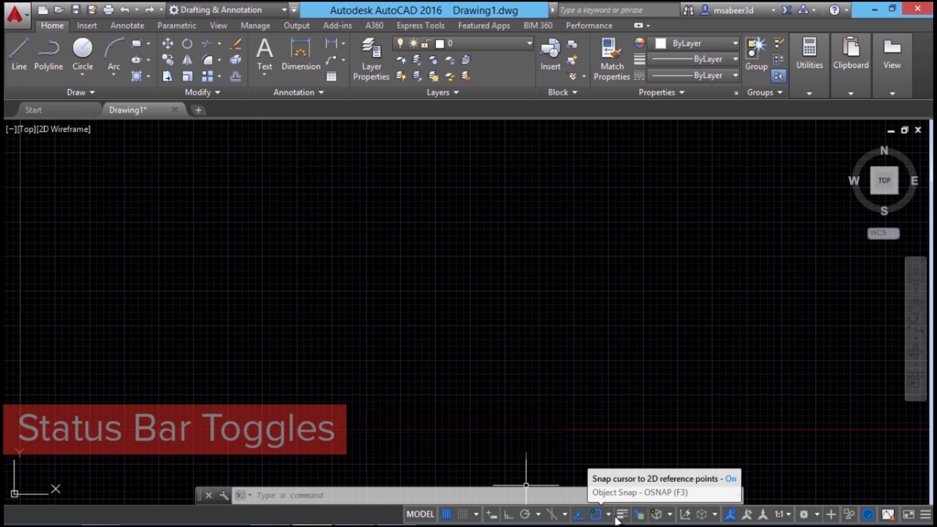
pyautogui.click(585, 519)
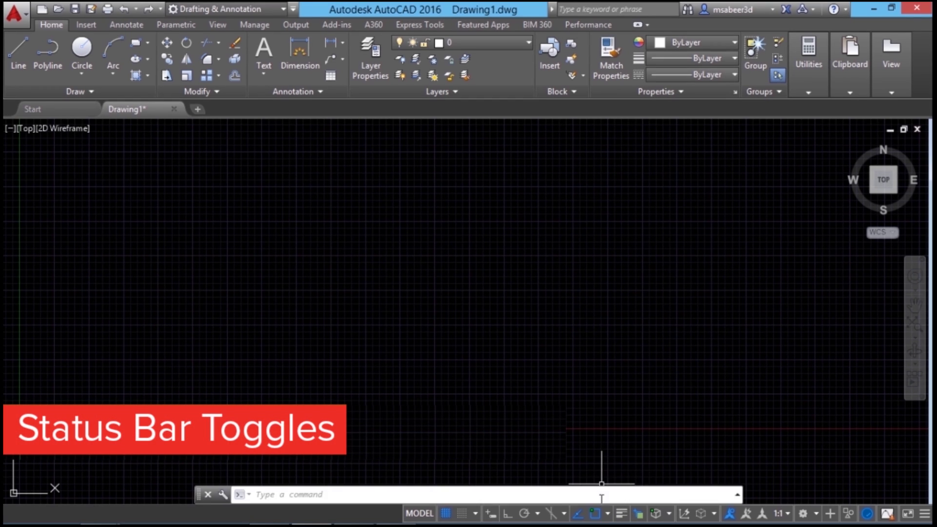
pyautogui.click(601, 518)
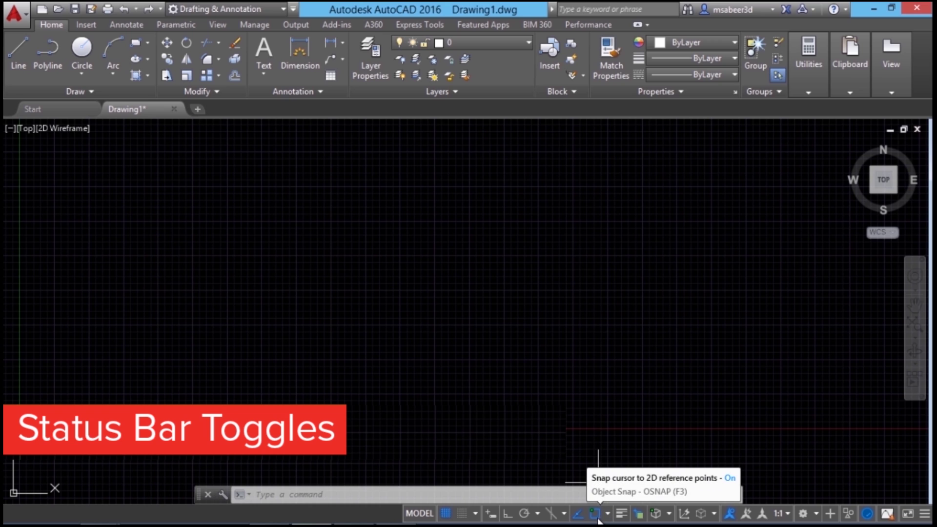
pyautogui.rightClick(657, 513)
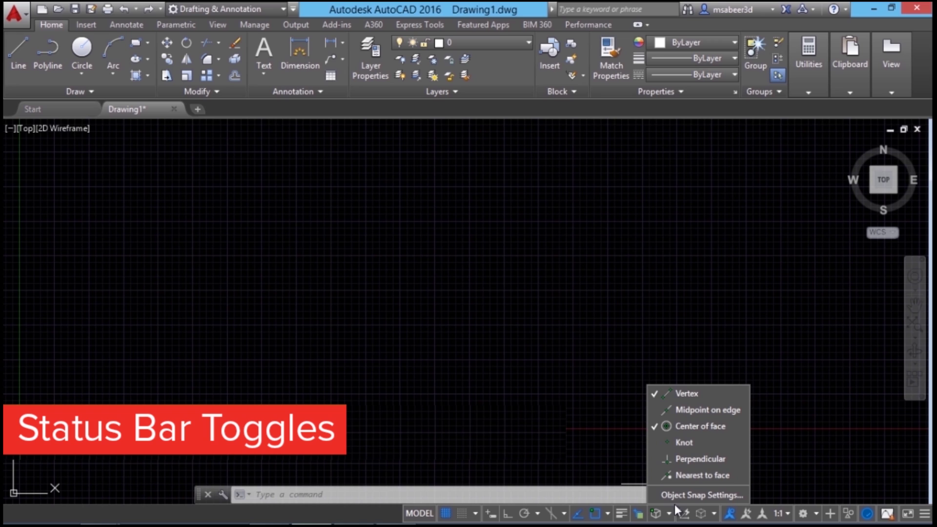
pyautogui.rightClick(595, 516)
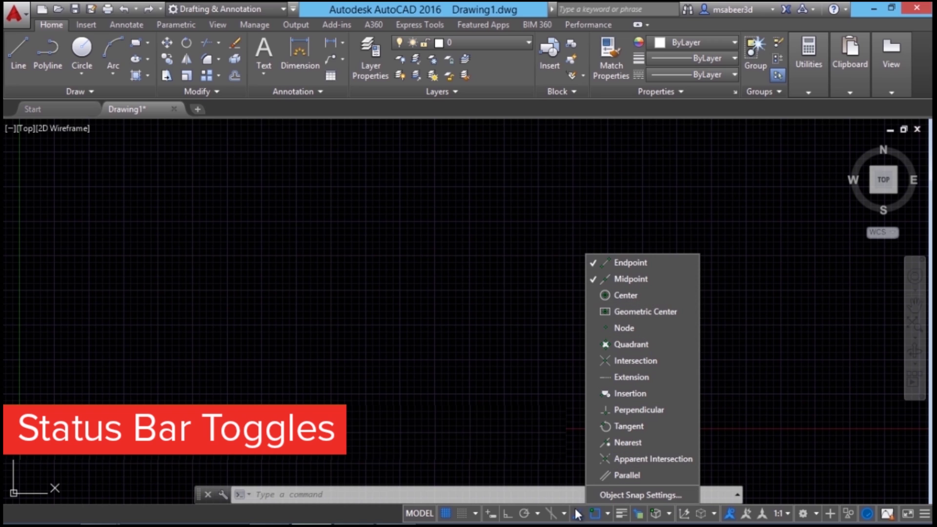
pyautogui.click(694, 418)
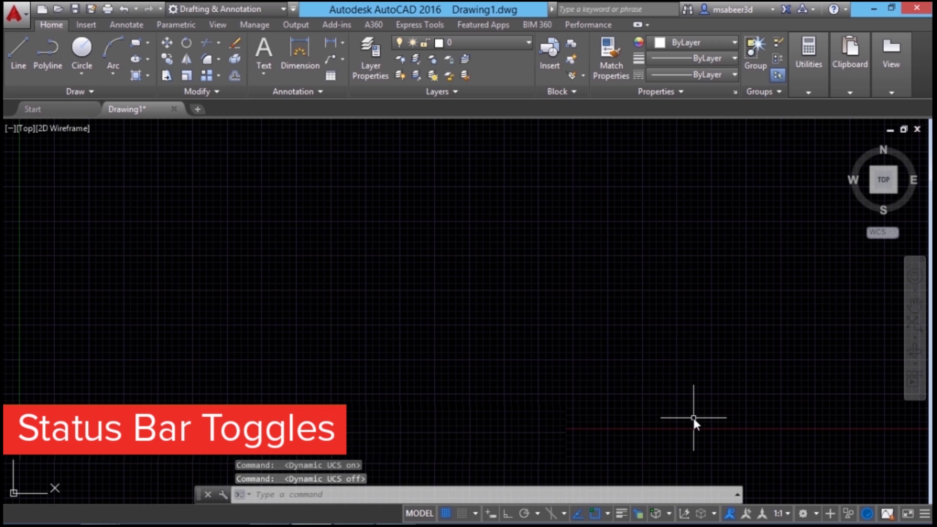
pyautogui.click(925, 516)
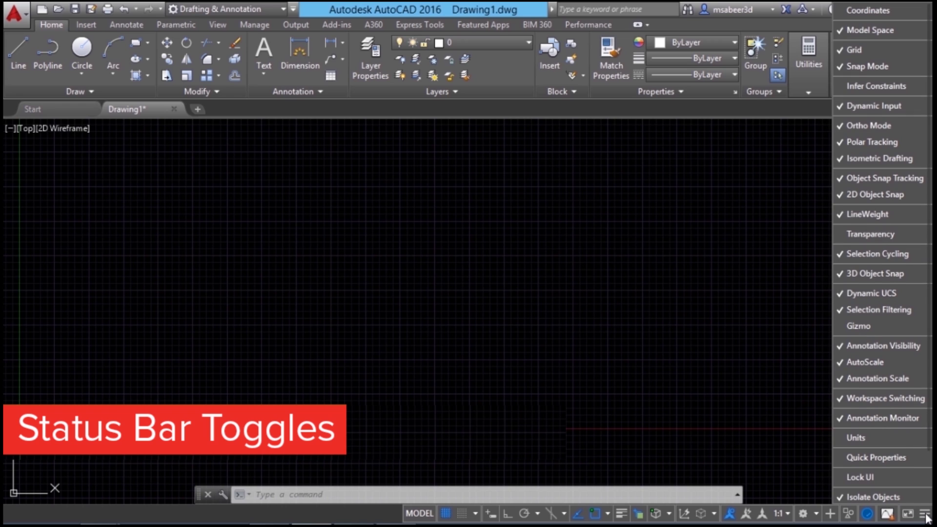
pyautogui.click(871, 457)
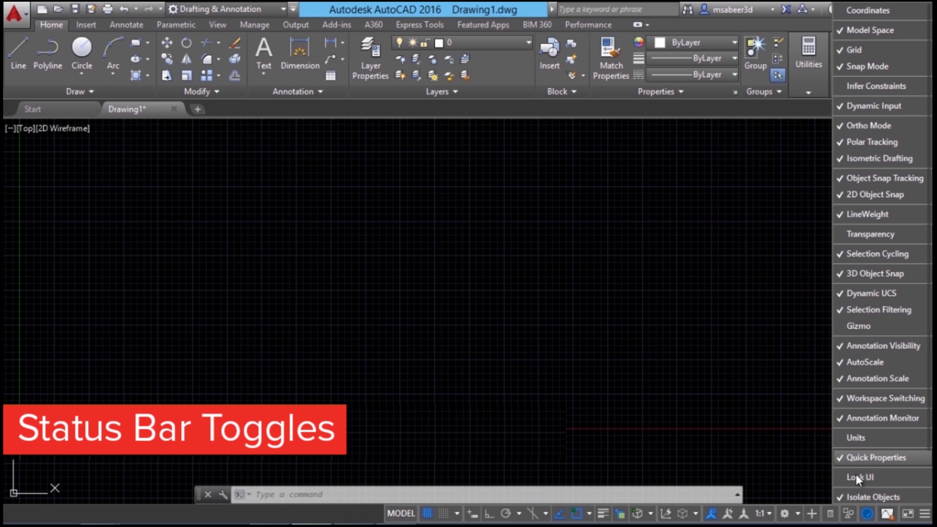
pyautogui.doubleClick(830, 513)
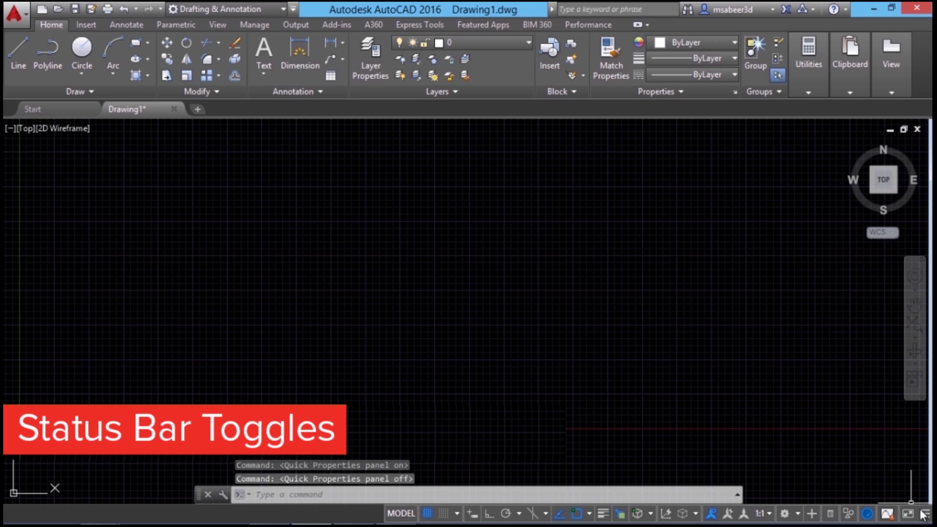
pyautogui.click(924, 513)
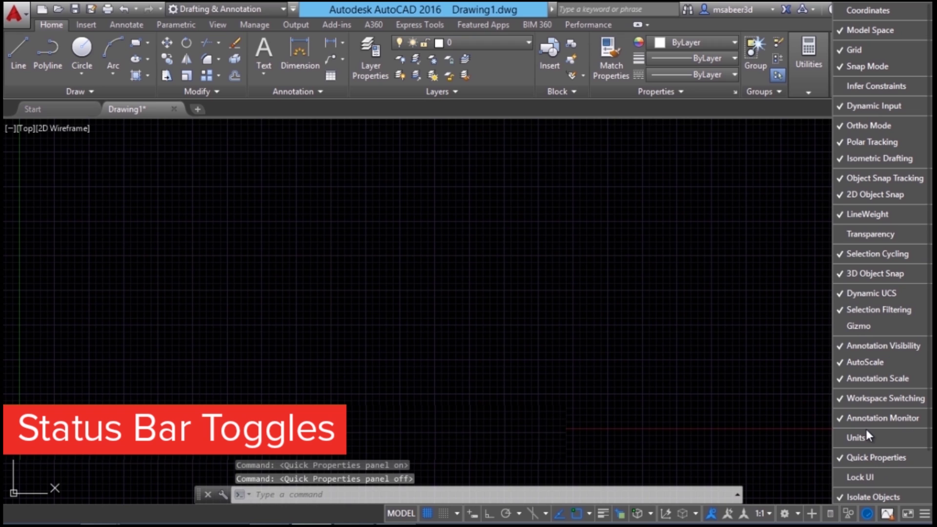
pyautogui.click(873, 457)
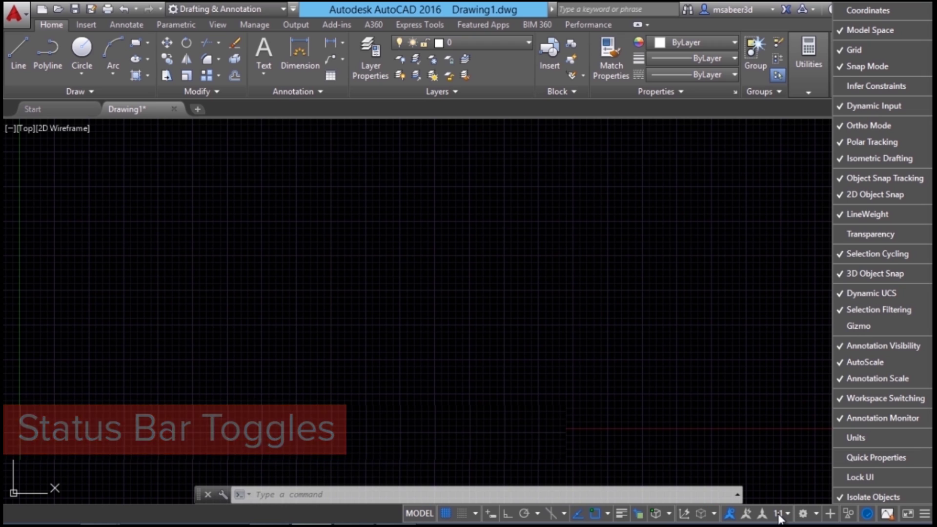
pyautogui.click(610, 283)
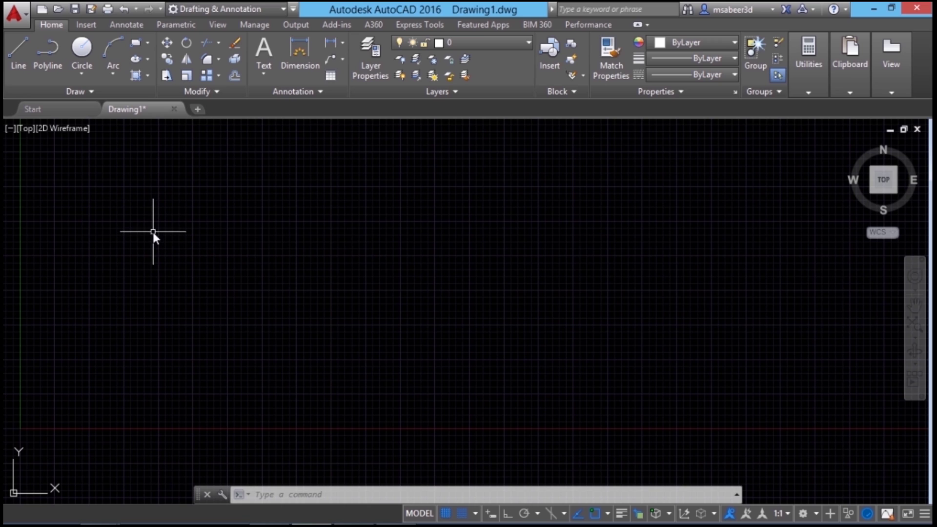
# - Glance at the application menu, then create Drawing4 from the acadiso.dwt template via QNEW
pyautogui.click(14, 15)
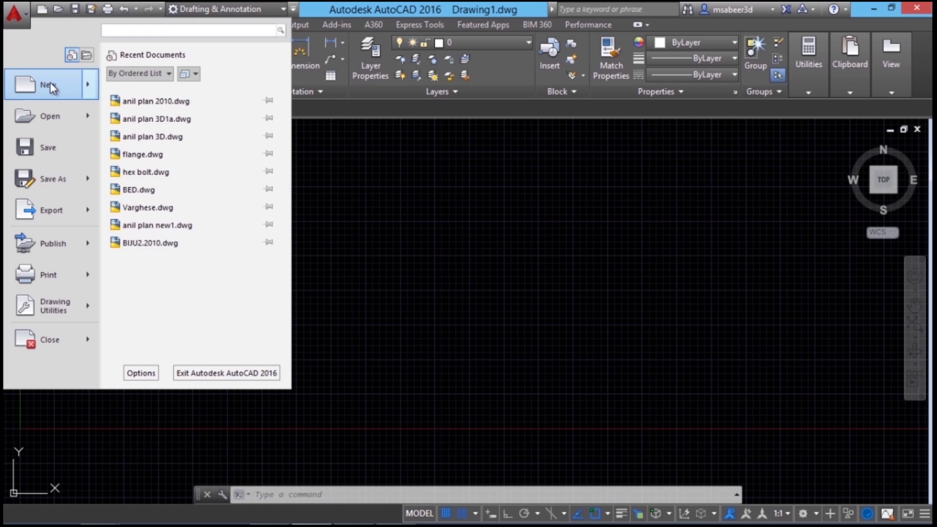
pyautogui.moveTo(50, 82)
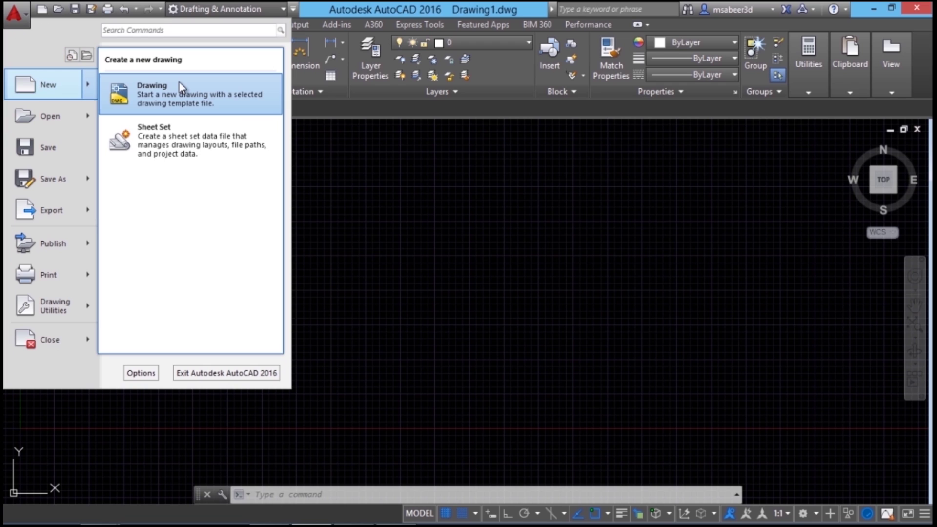
pyautogui.press('Escape')
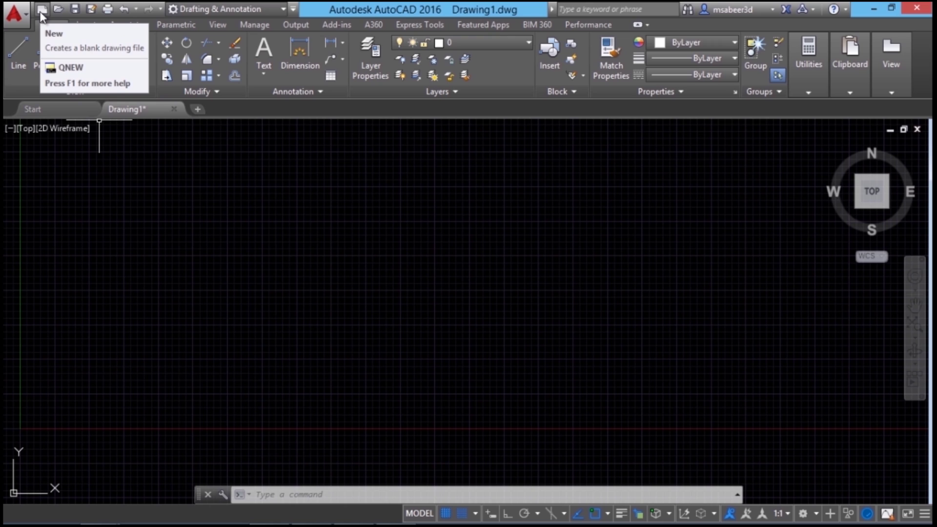
pyautogui.click(41, 11)
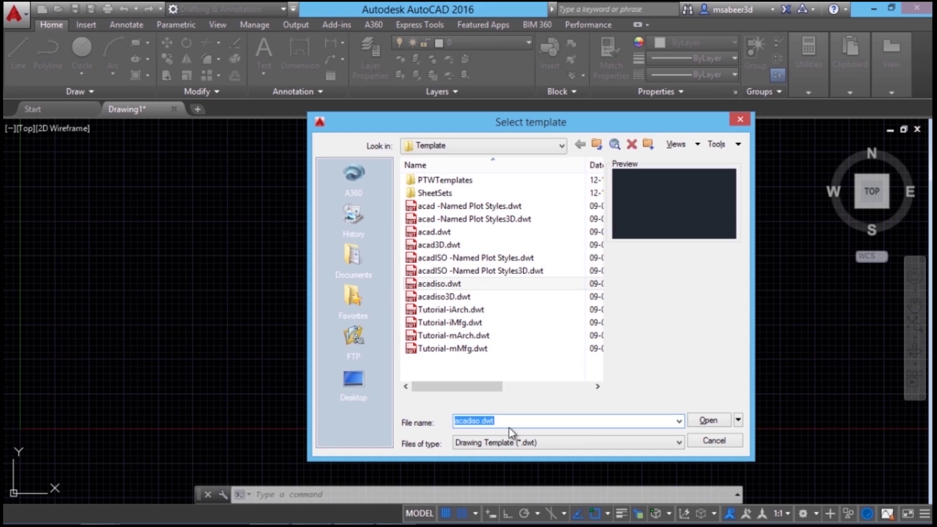
pyautogui.click(714, 420)
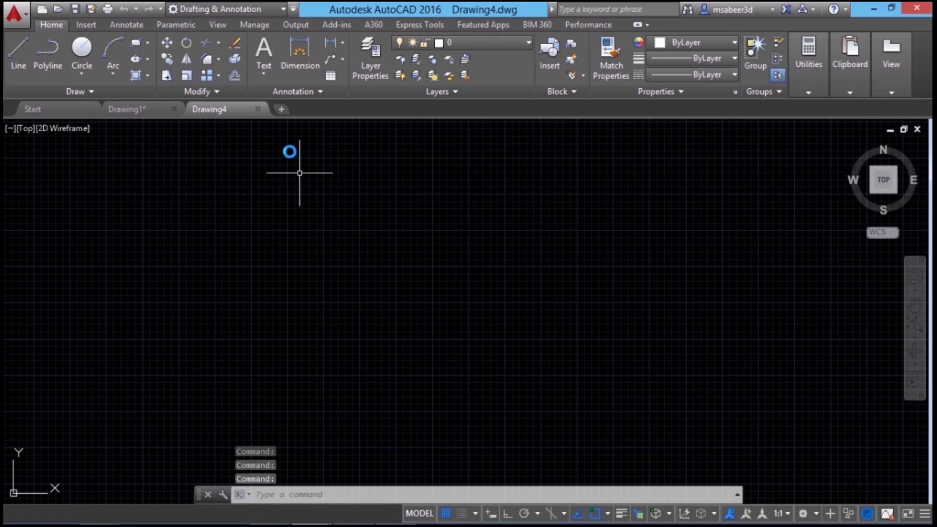
# - Add a blank Drawing5 tab with the + button beside the drawing tabs
pyautogui.click(282, 109)
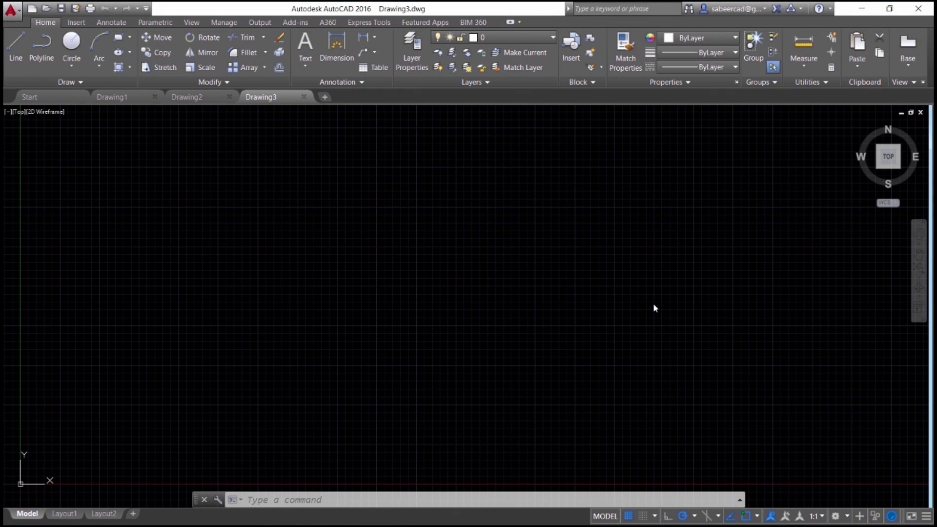
# - Save the drawing to Downloads, replacing the default file name with 'MY FIRST'
pyautogui.hotkey('ctrl', 's')
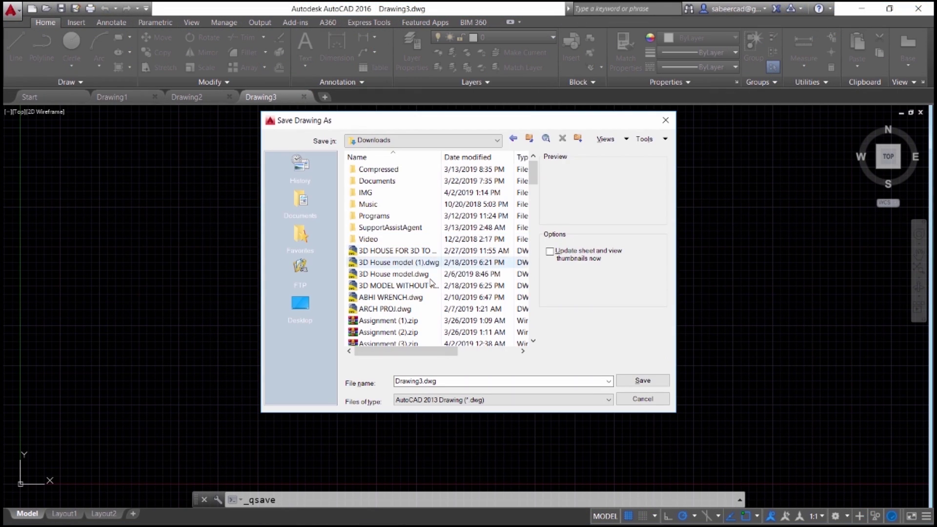
pyautogui.moveTo(439, 381); pyautogui.dragTo(380, 387)
pyautogui.press('BackSpace')
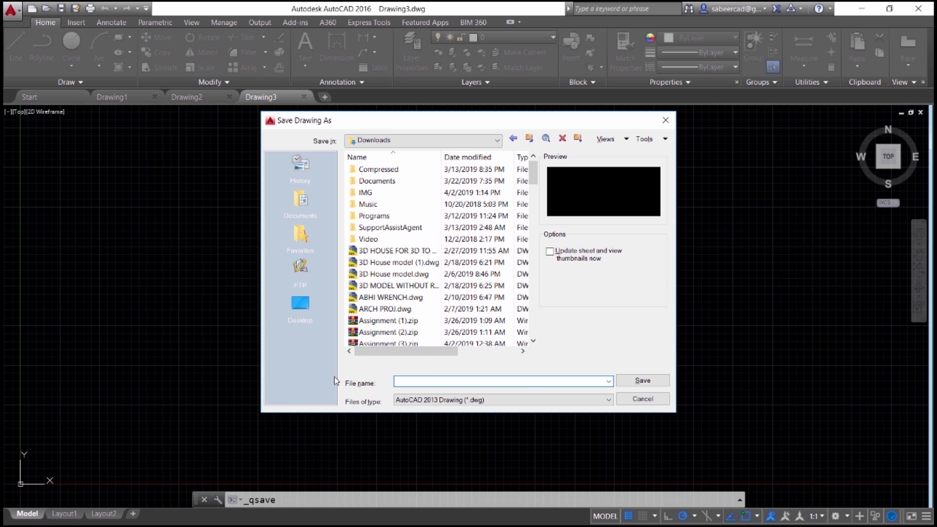
pyautogui.write('MY ')
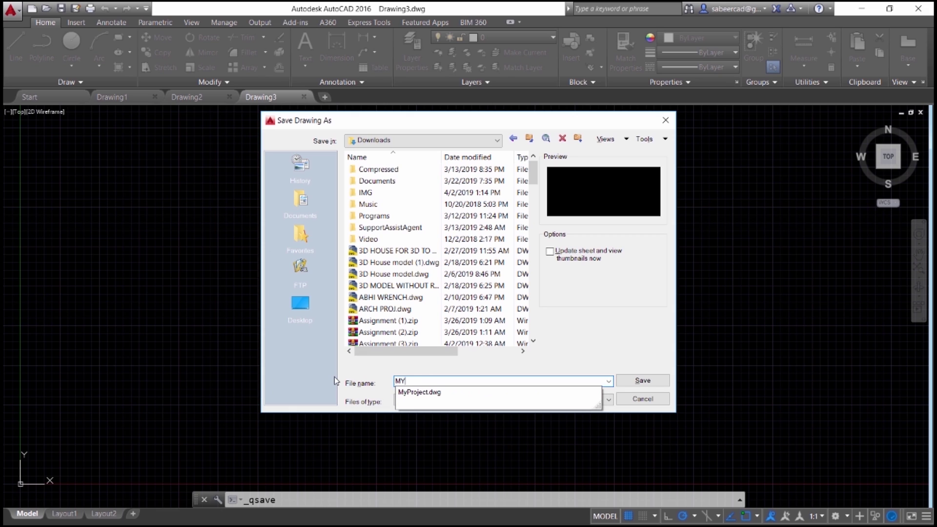
pyautogui.write('FIRST')
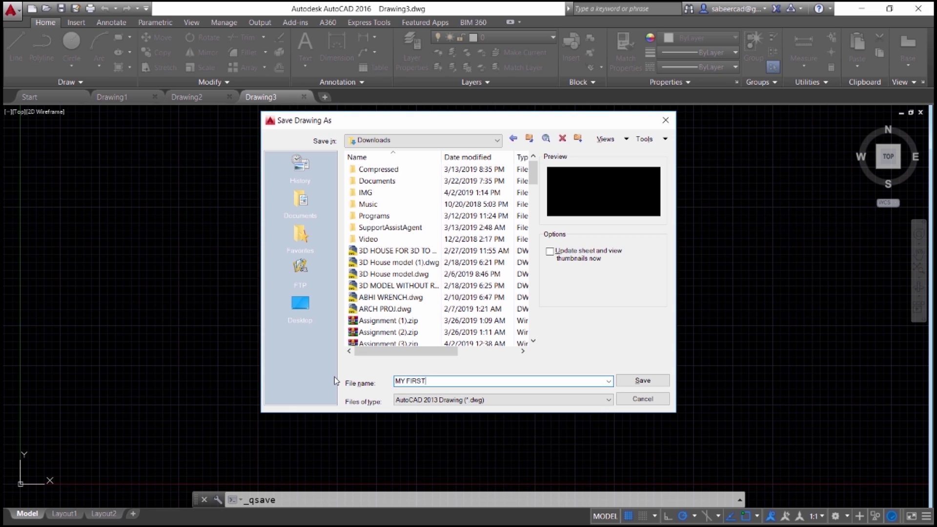
pyautogui.click(643, 380)
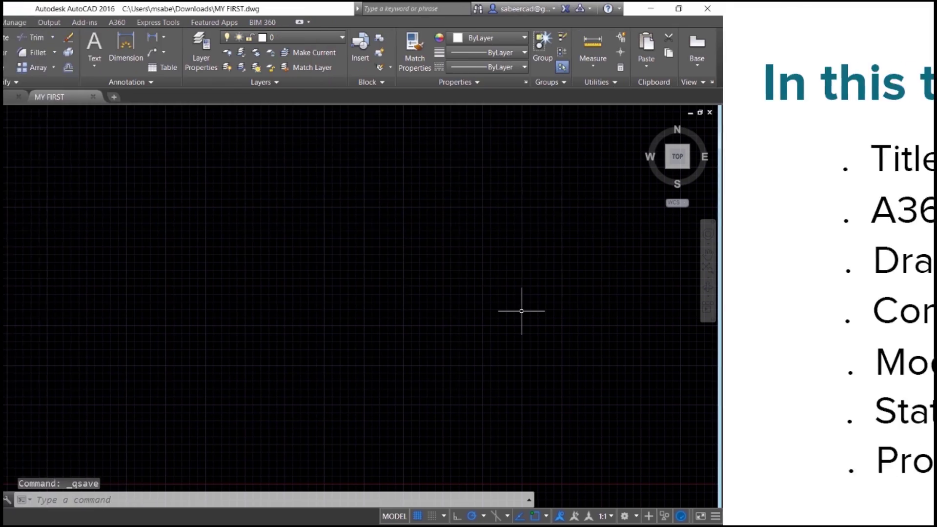